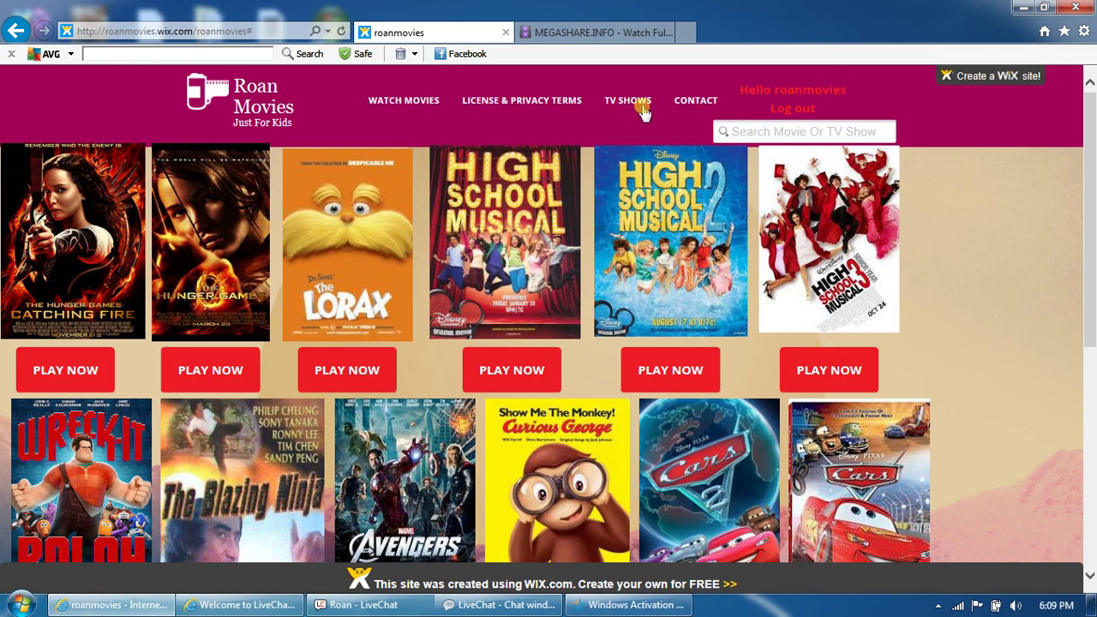
Step: Open the Roan Movies Contact page from the site's navigation bar
left_click(692, 104)
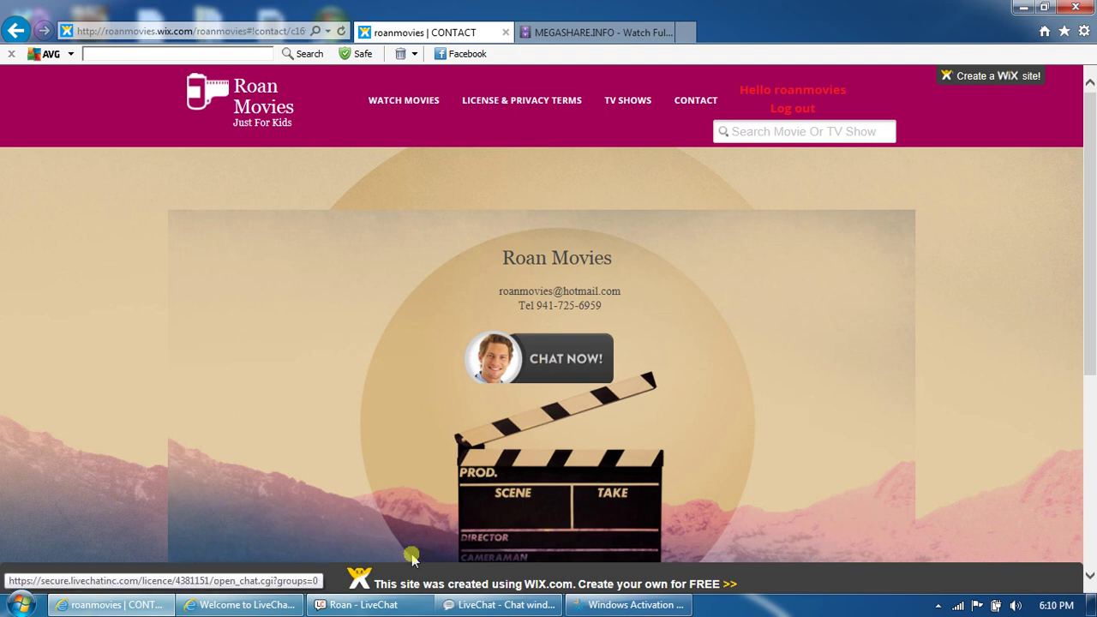
Step: Bring the Welcome to LiveChat pre-chat popup in front of the Contact page
left_click(255, 605)
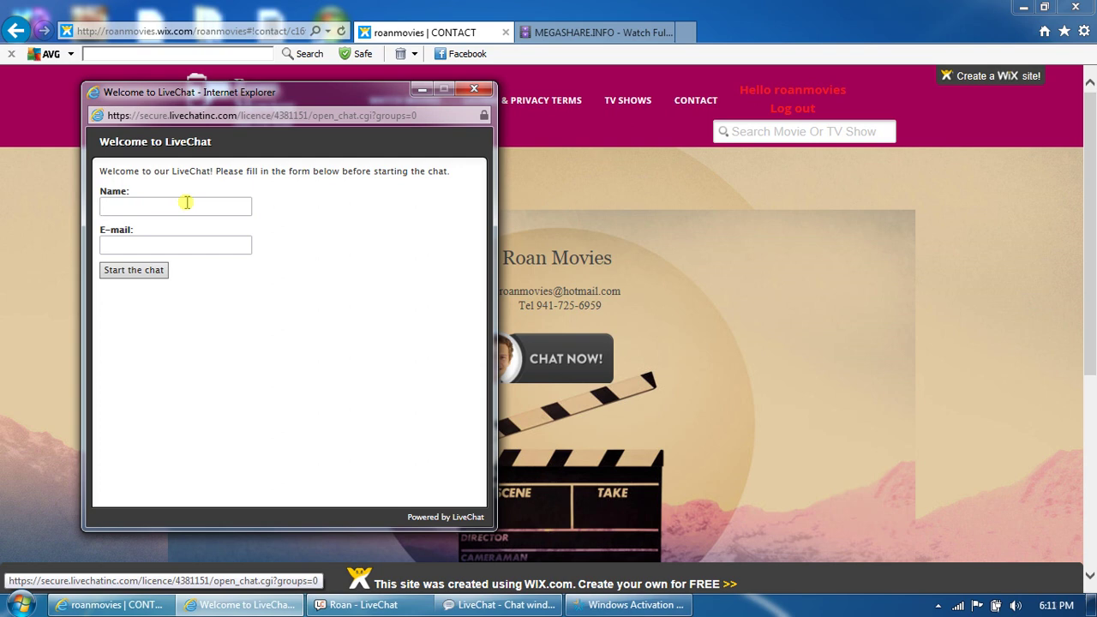
type("mike@exam")
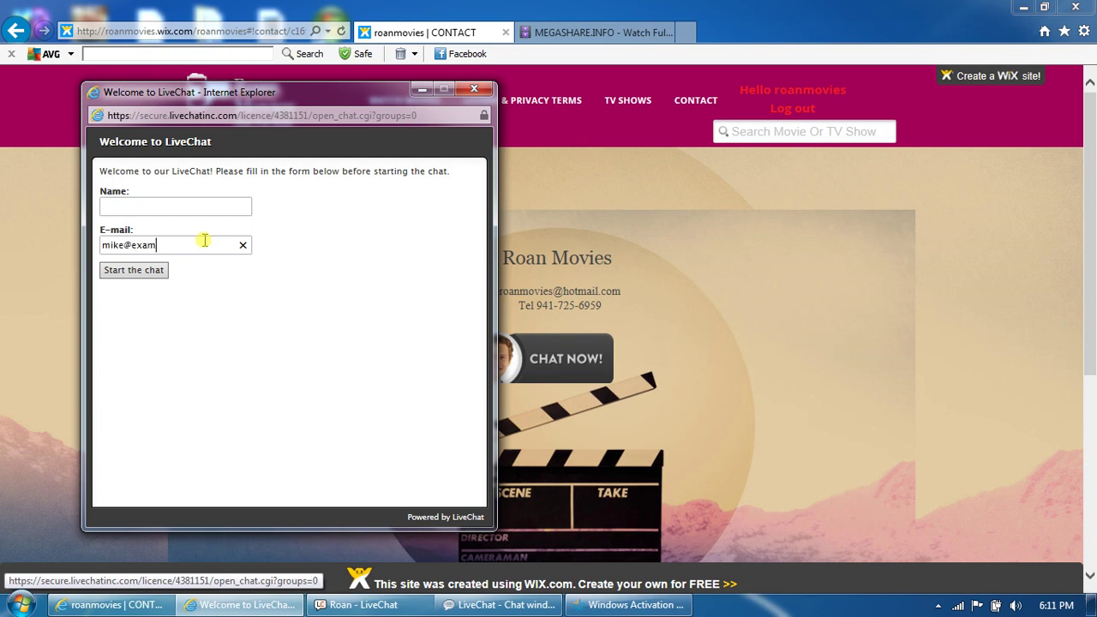
type("pe.com")
left_click(161, 245)
type("l")
left_click_drag(208, 245, 76, 246)
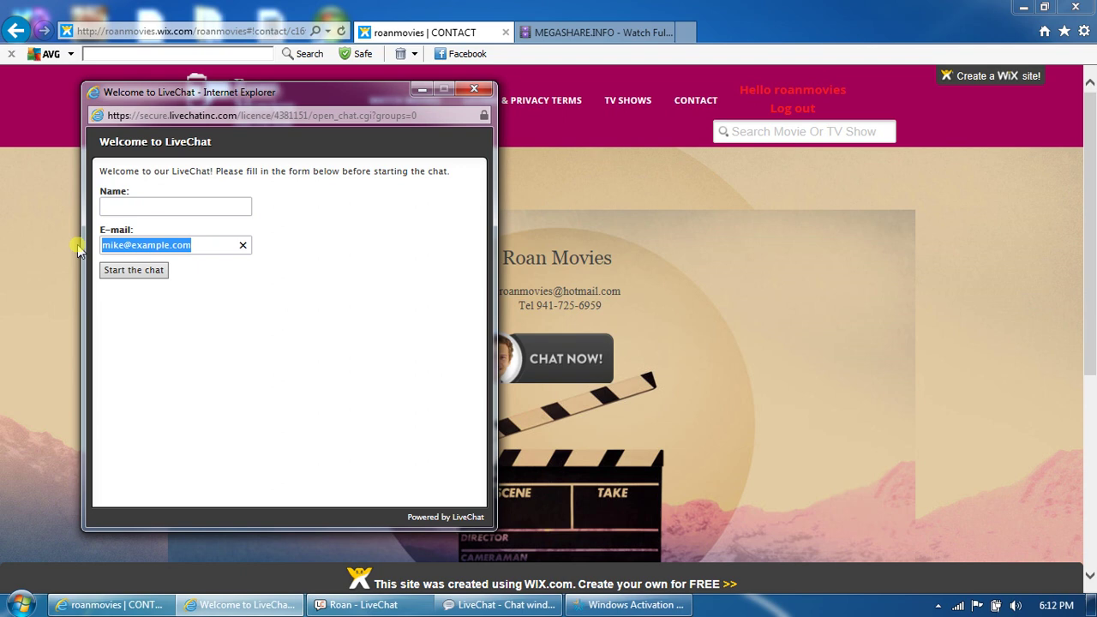
key("BackSpace")
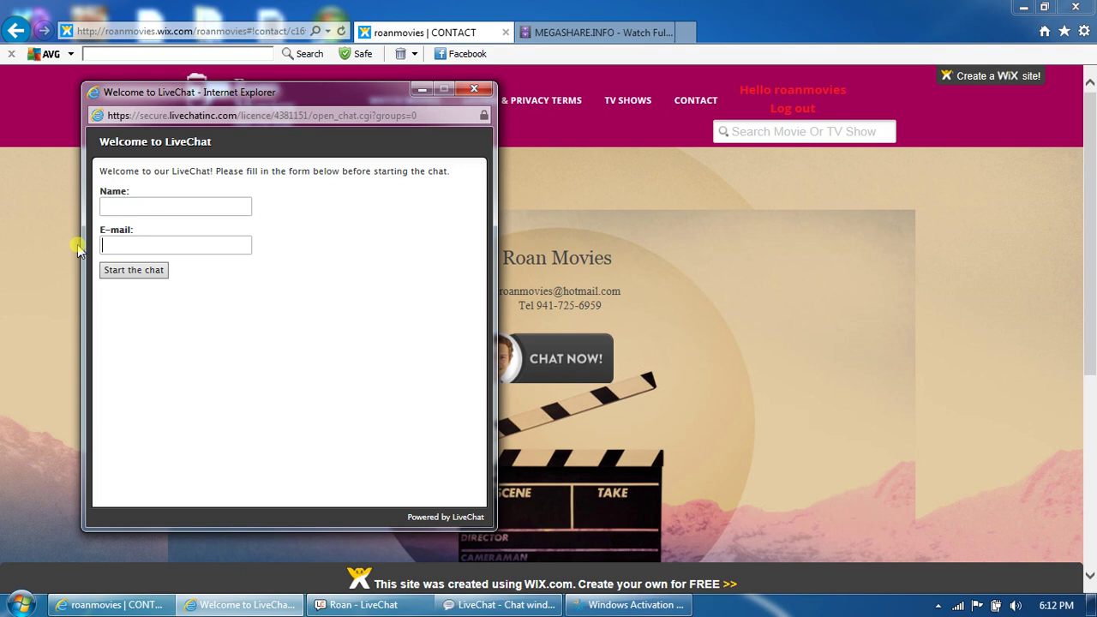
Step: Start the chat from the pre-chat form to get operator Roan's greeting
left_click(125, 274)
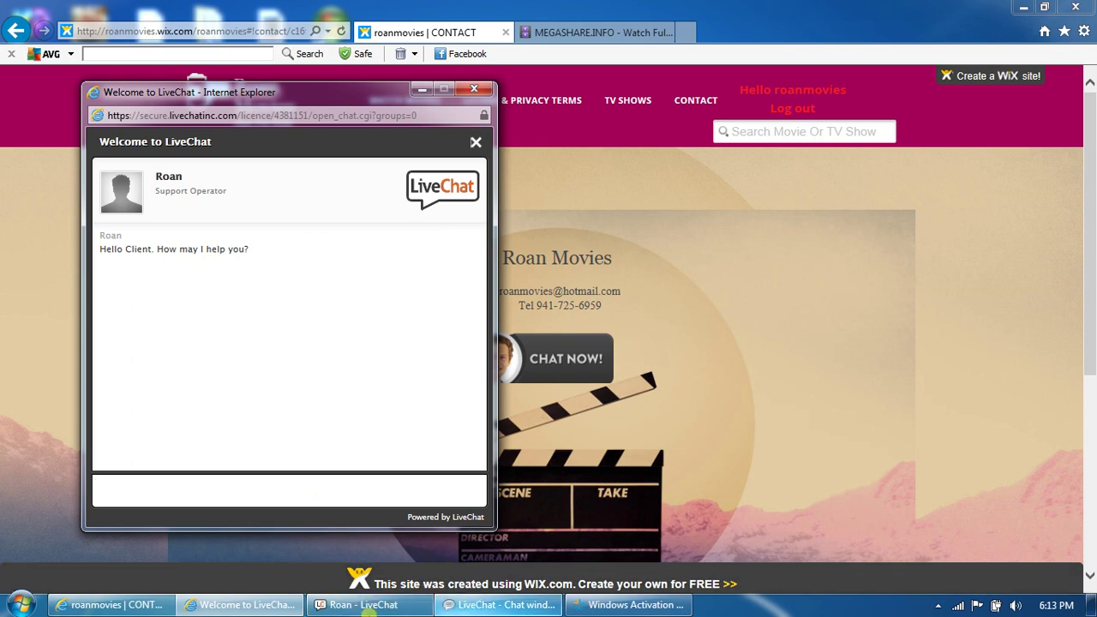
Step: Open the operator's chat window for the visitor Client
left_click(363, 605)
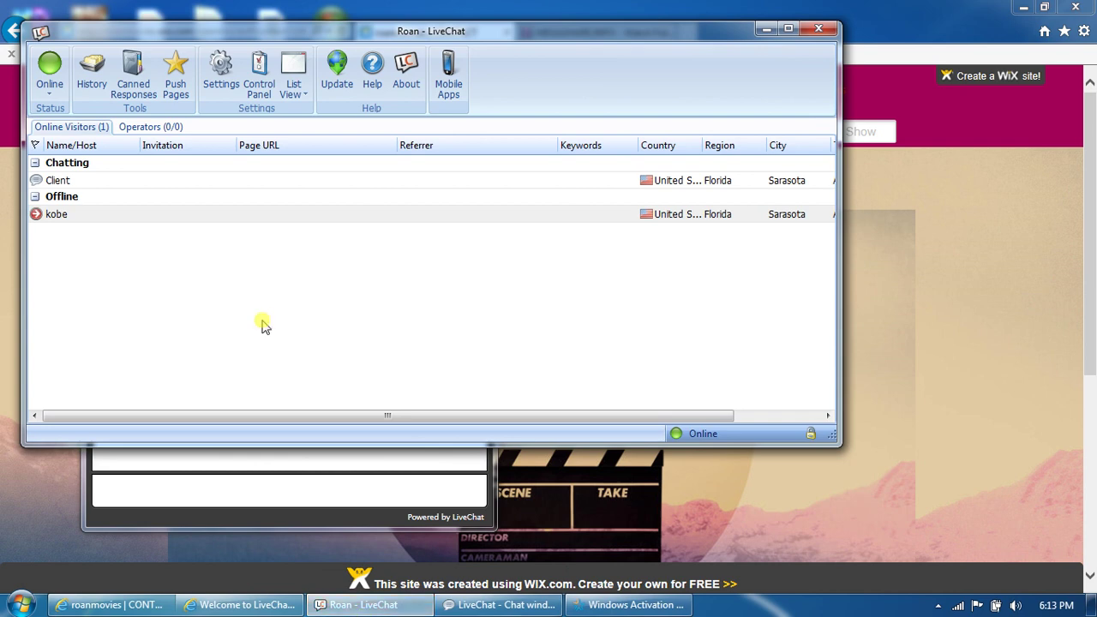
left_click(67, 181)
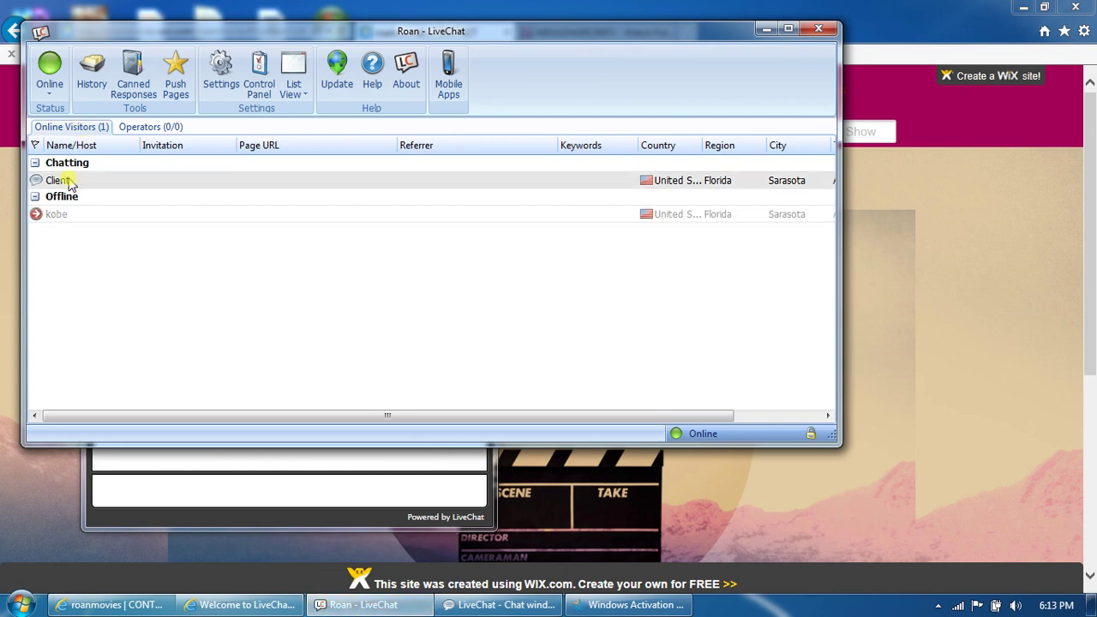
right_click(69, 183)
left_click(96, 188)
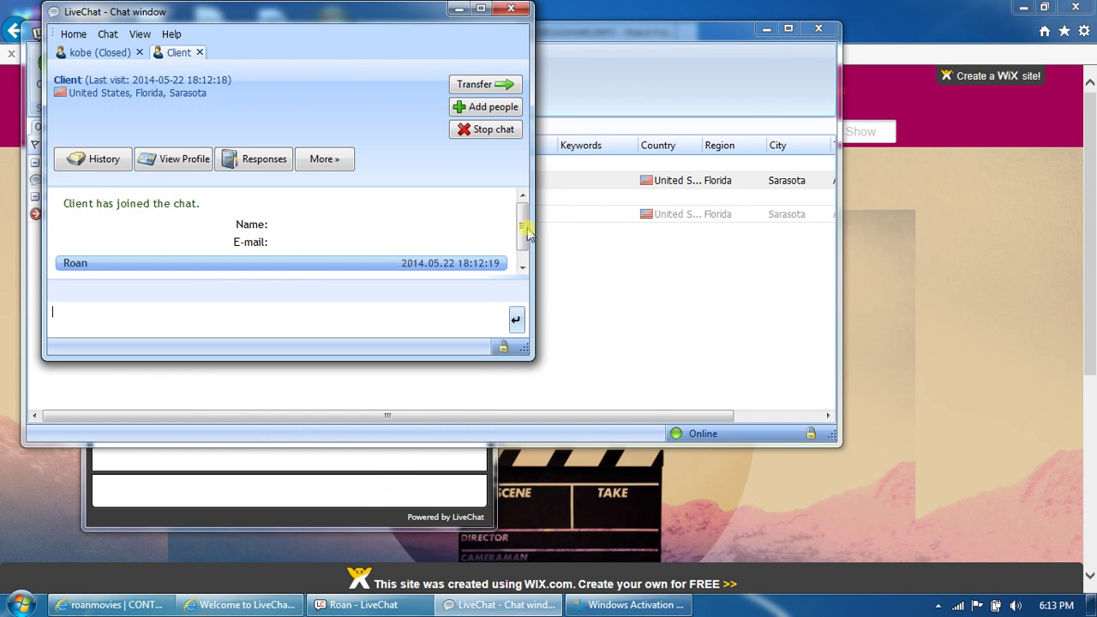
Step: Reply 'Hi' to Client and return to the visitor's chat window
scroll(520, 230, "down", 1)
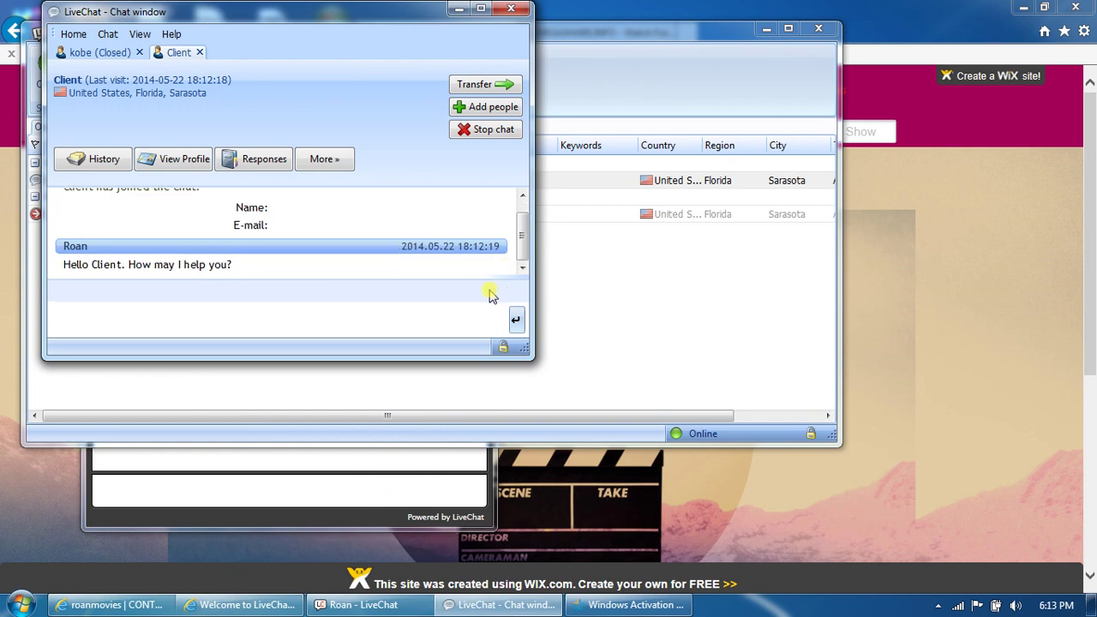
left_click(323, 312)
type("Hi")
key("Return")
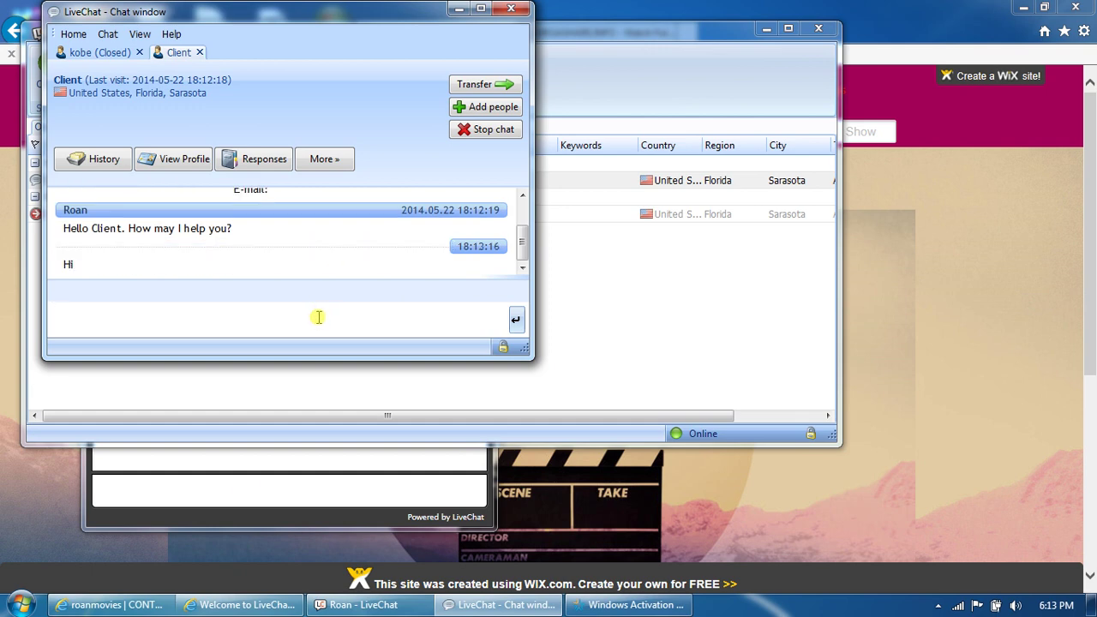
left_click(232, 467)
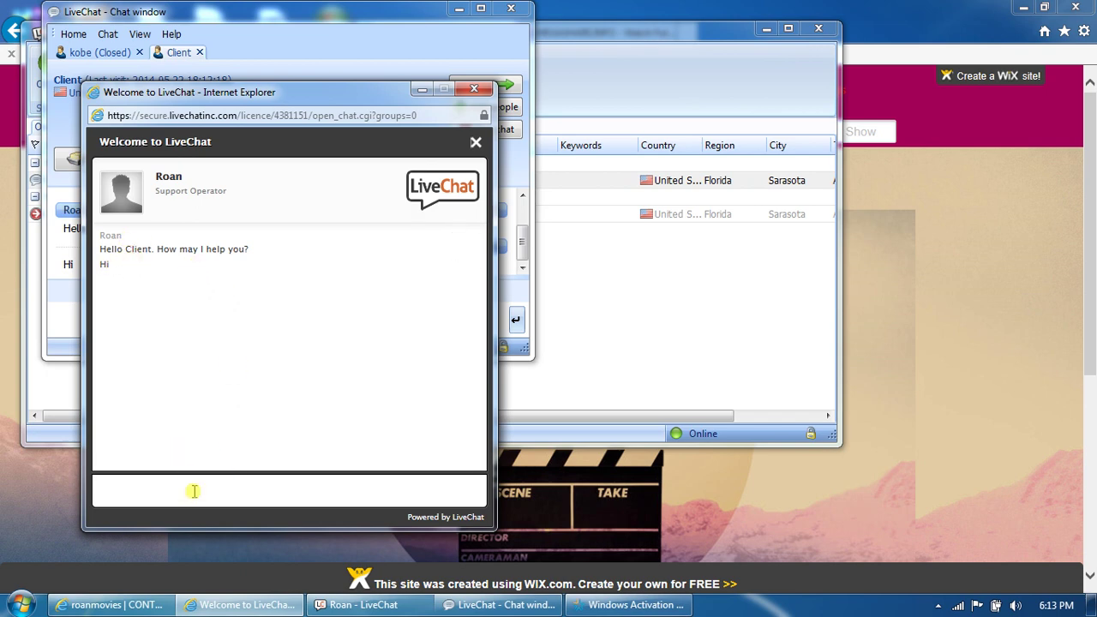
Step: Send 'I need Help' from the visitor chat, moved aside to reveal the operator chat
type("I ee")
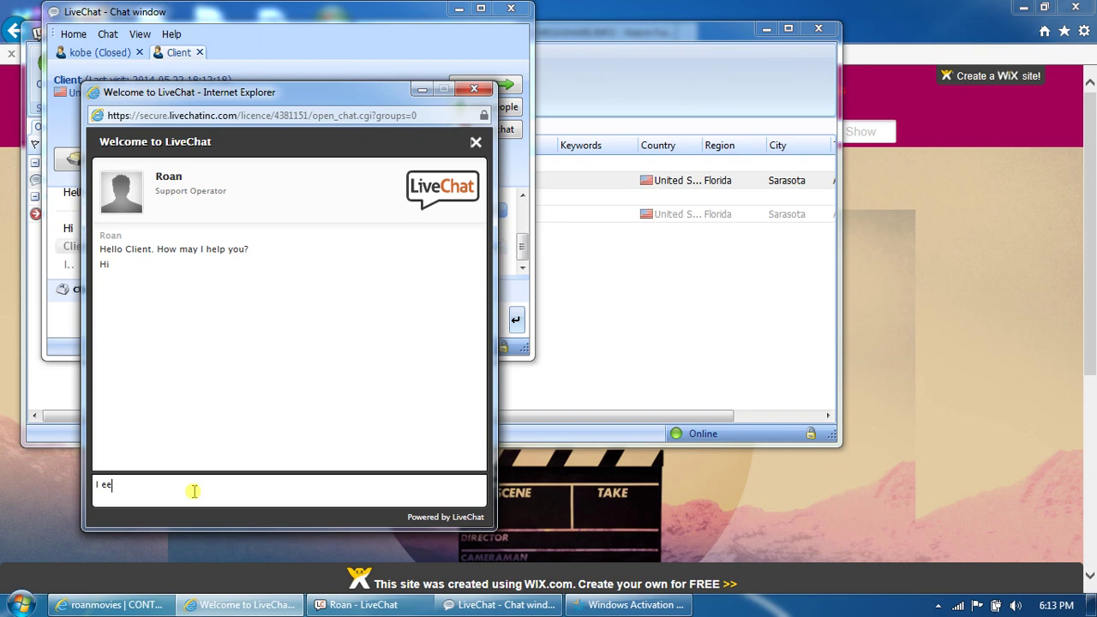
key("BackSpace")
key("BackSpace")
key("BackSpace")
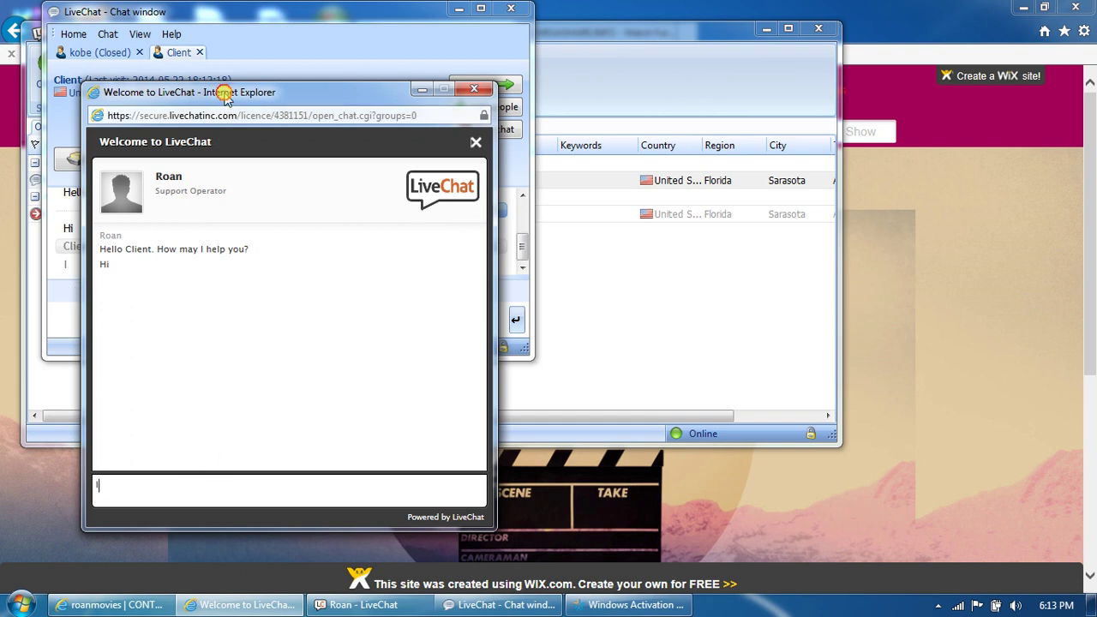
left_click_drag(225, 92, 552, 104)
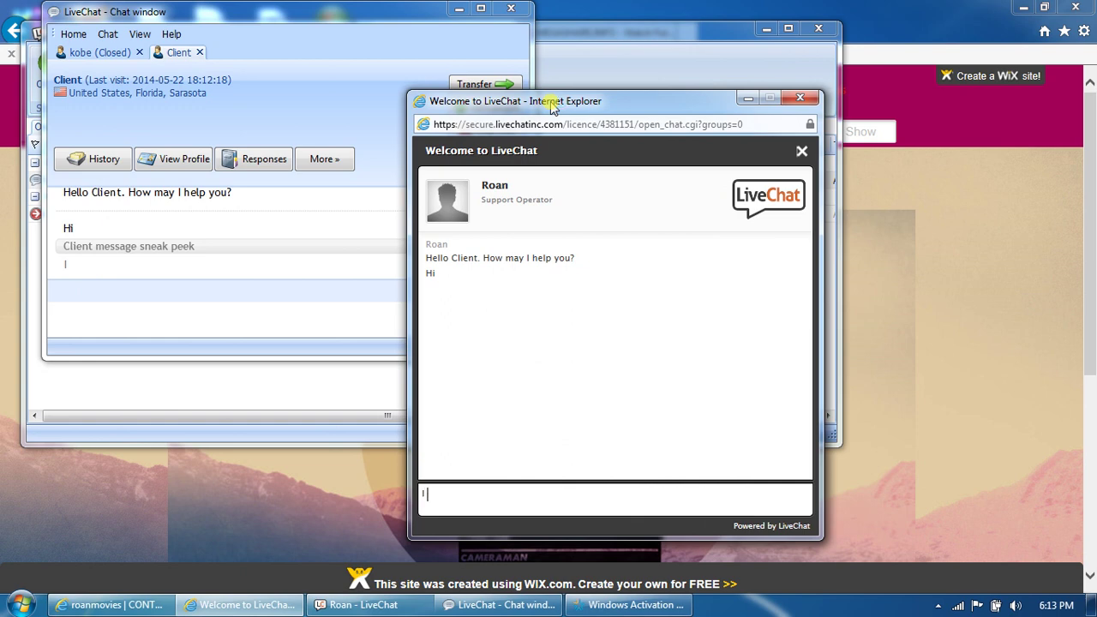
type("eed")
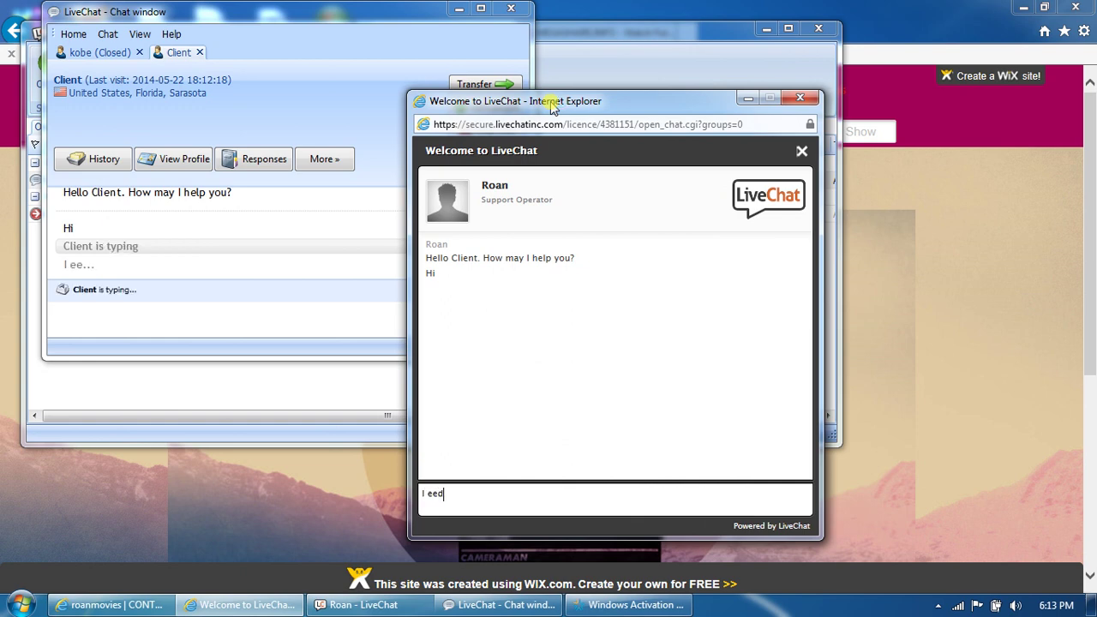
key("BackSpace")
key("BackSpace")
key("BackSpace")
type("need")
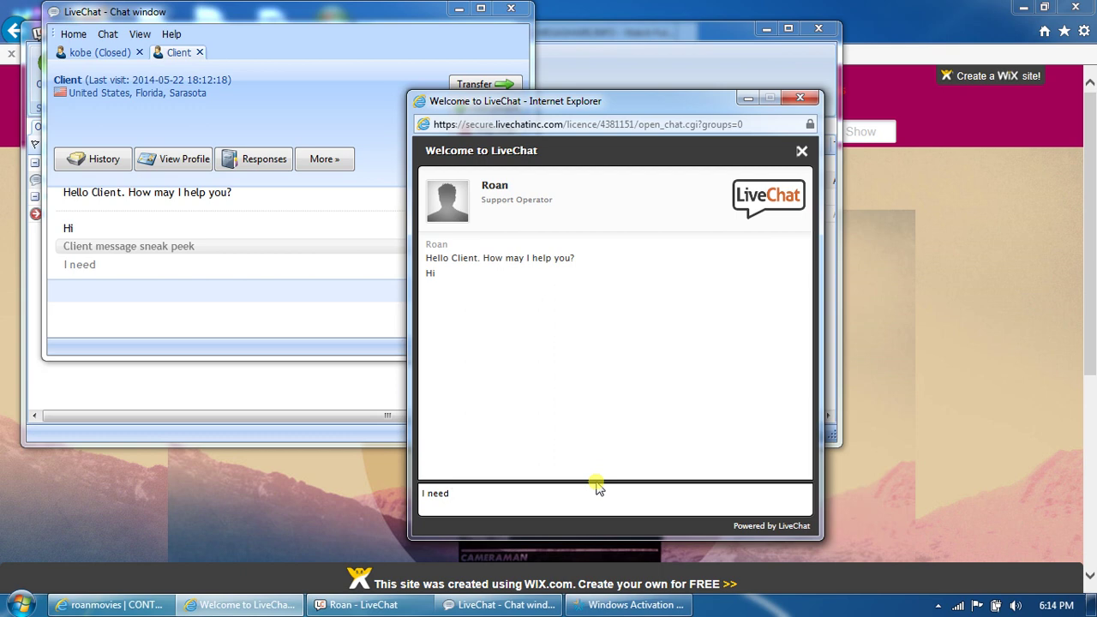
type("elp")
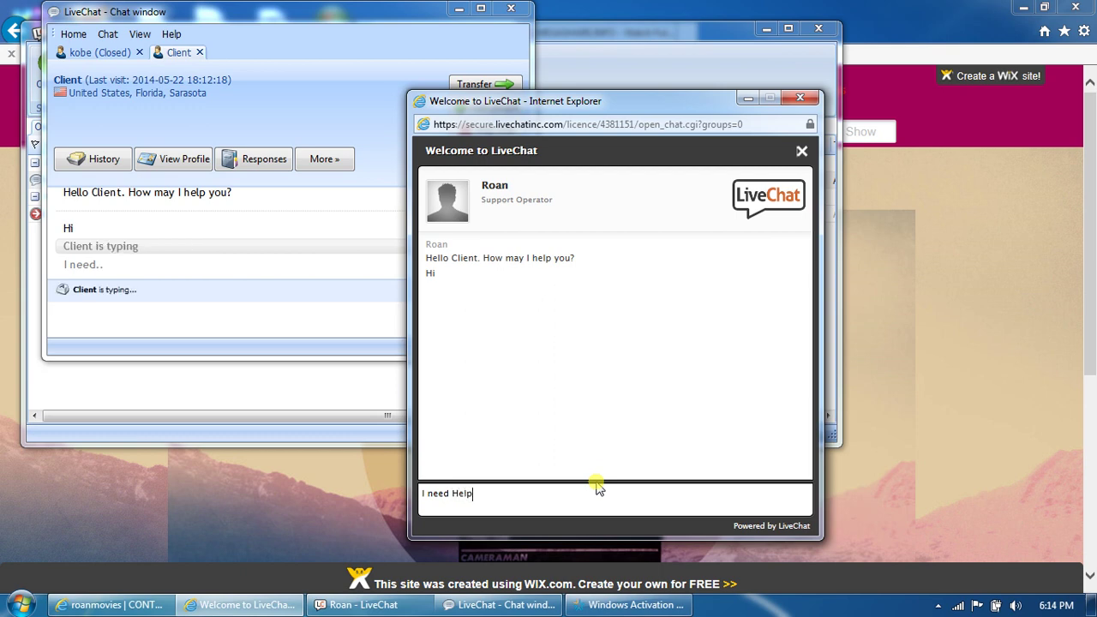
key("Return")
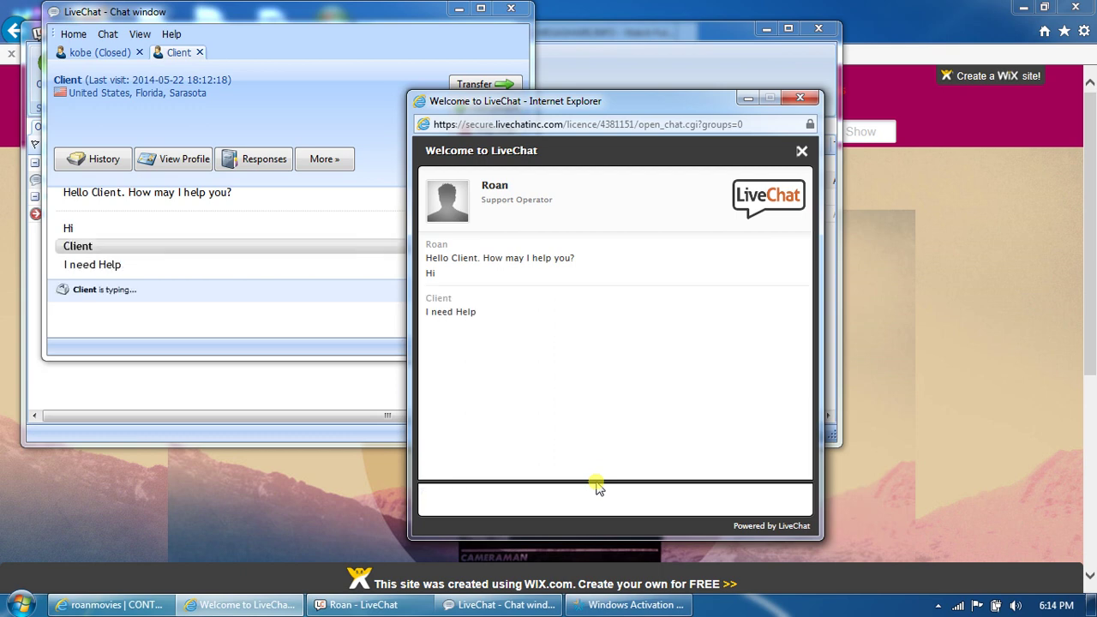
left_click(164, 228)
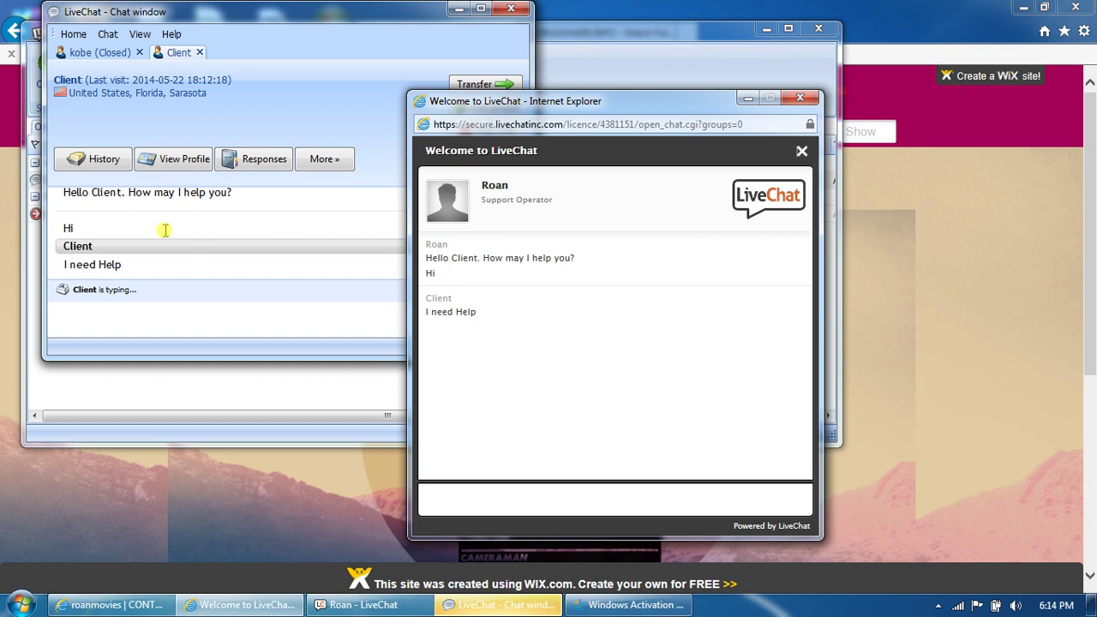
Step: End the chat from the visitor's window, confirming Leave the chat
left_click(242, 118)
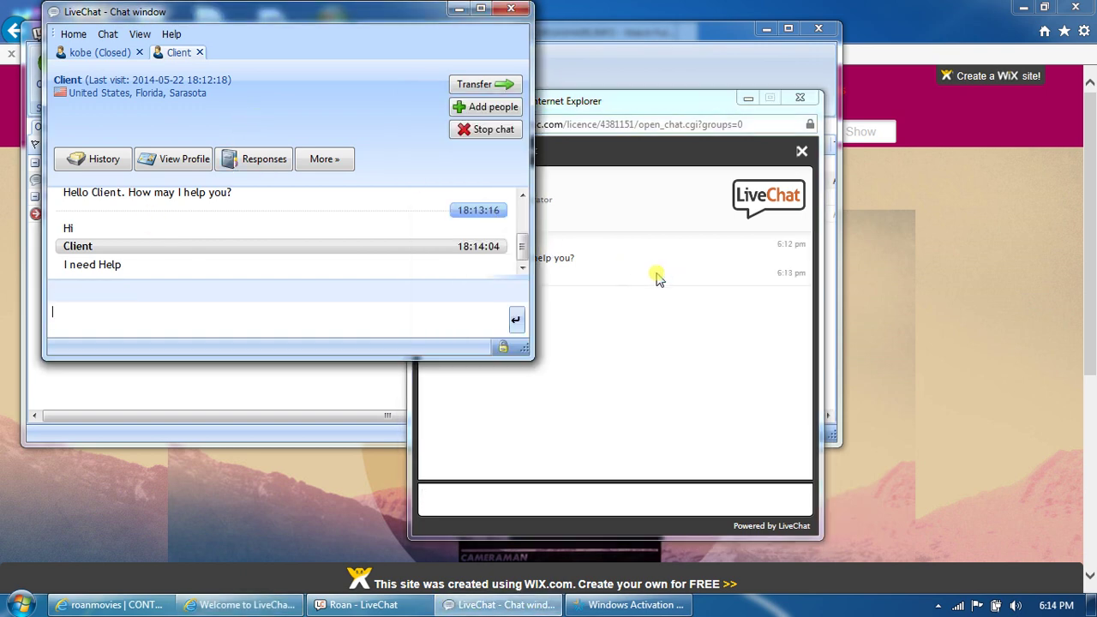
left_click(656, 351)
left_click(264, 282)
left_click(656, 234)
left_click(803, 153)
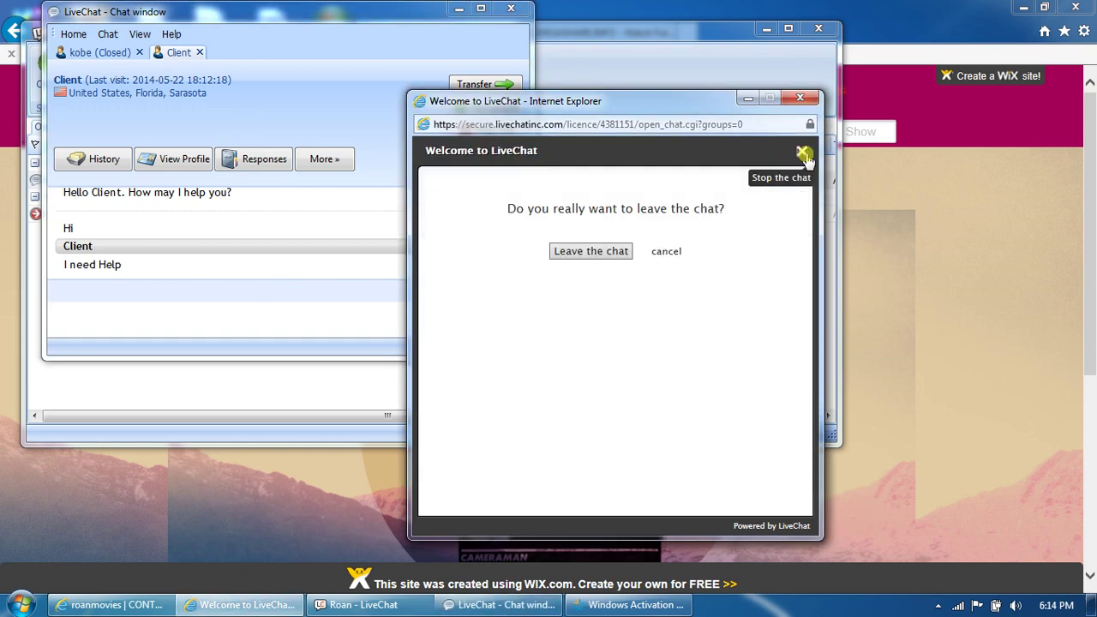
left_click(604, 251)
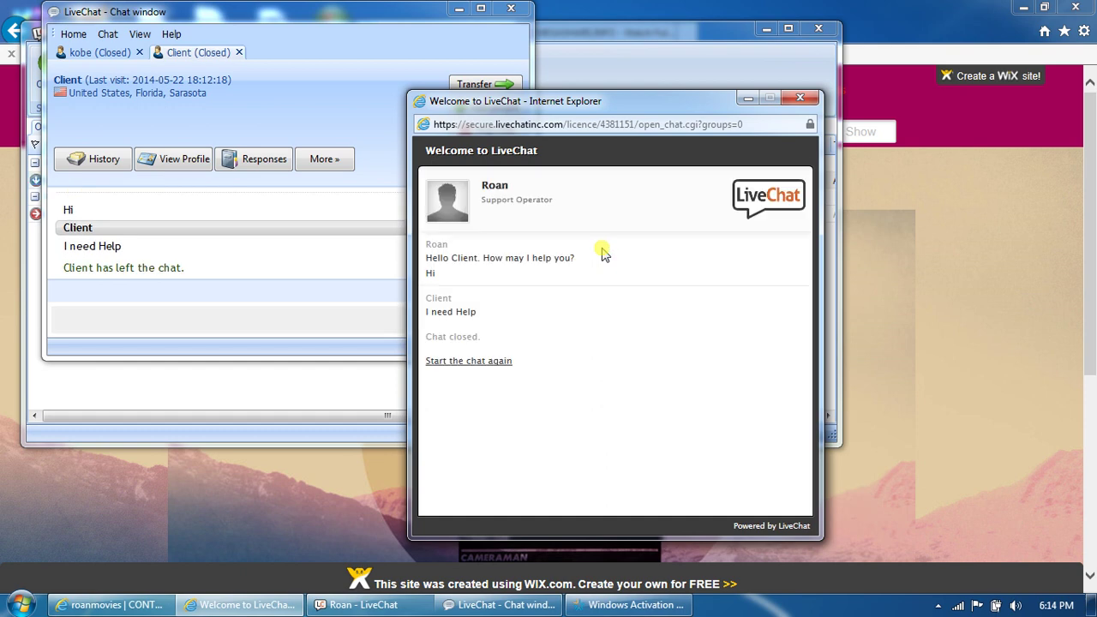
Step: Close the visitor and operator chat windows and minimize LiveChat
left_click(800, 97)
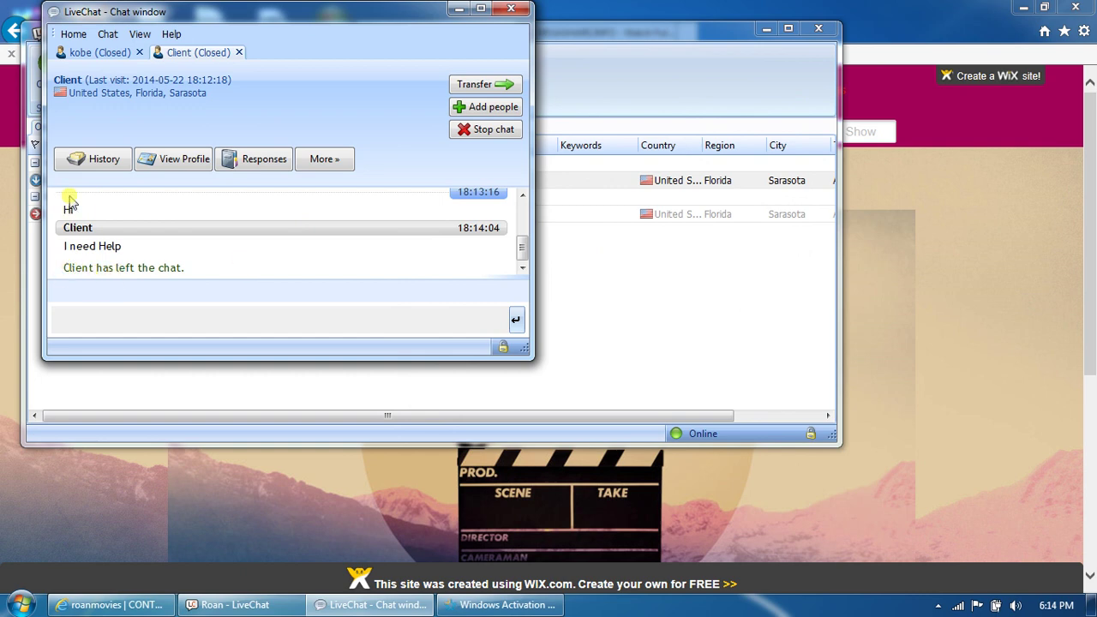
left_click(511, 9)
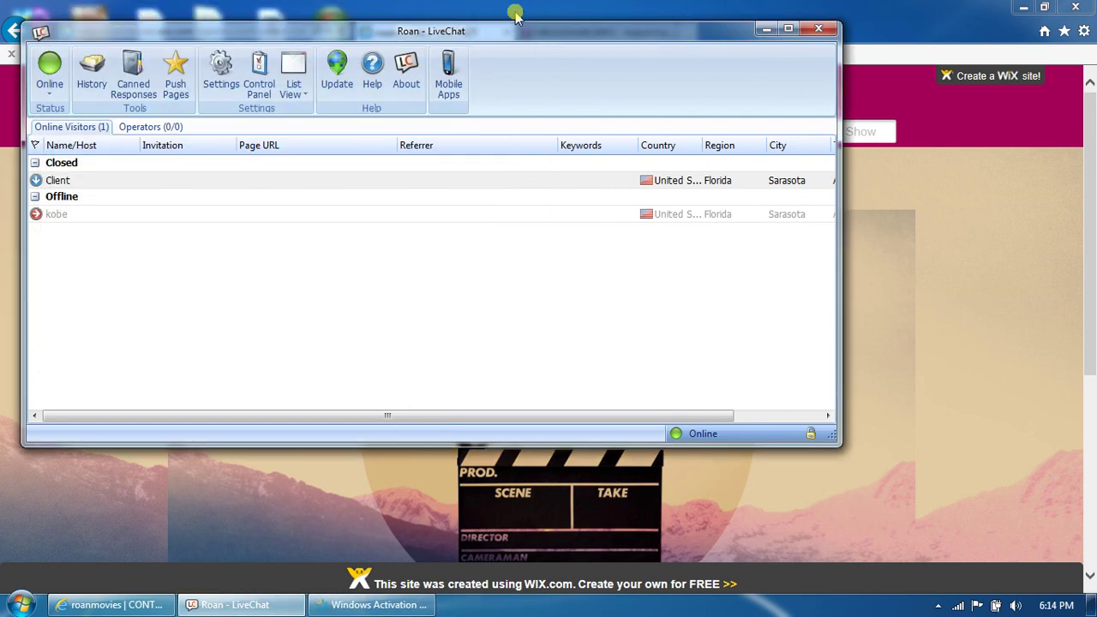
left_click(765, 29)
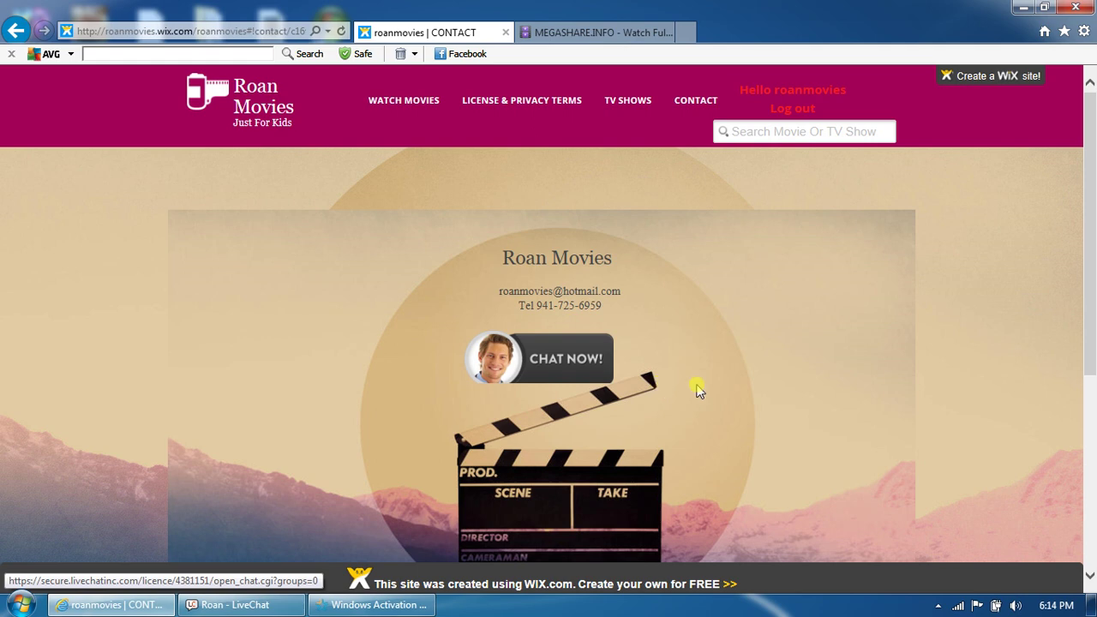
Step: Set the LiveChat operator status to Offline and reload the Roan Movies contact page
left_click(937, 603)
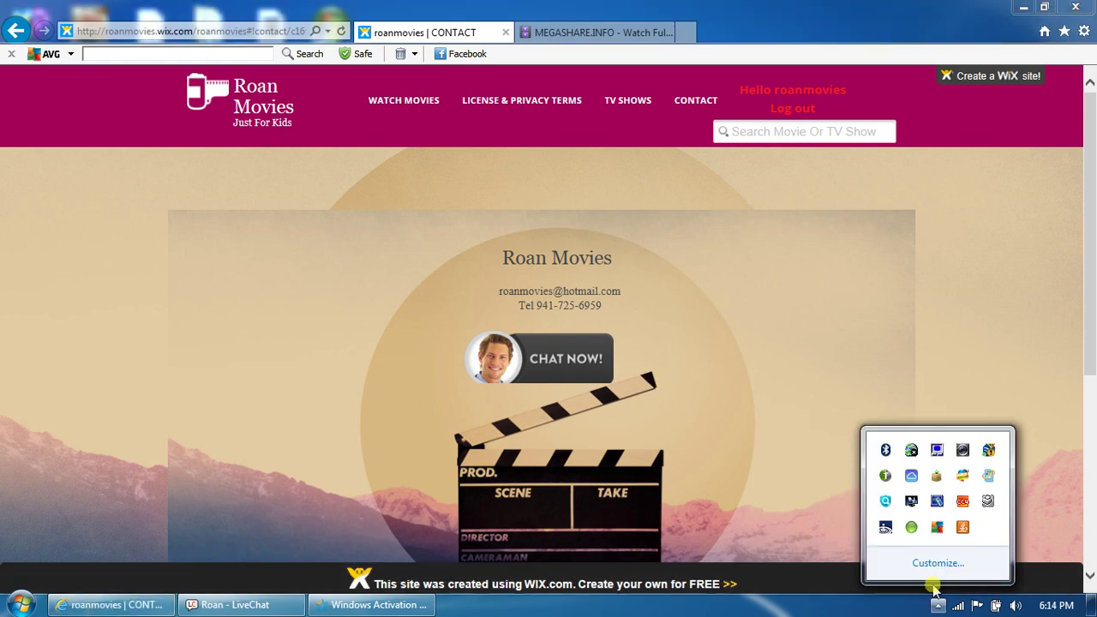
right_click(910, 525)
mouse_move(951, 462)
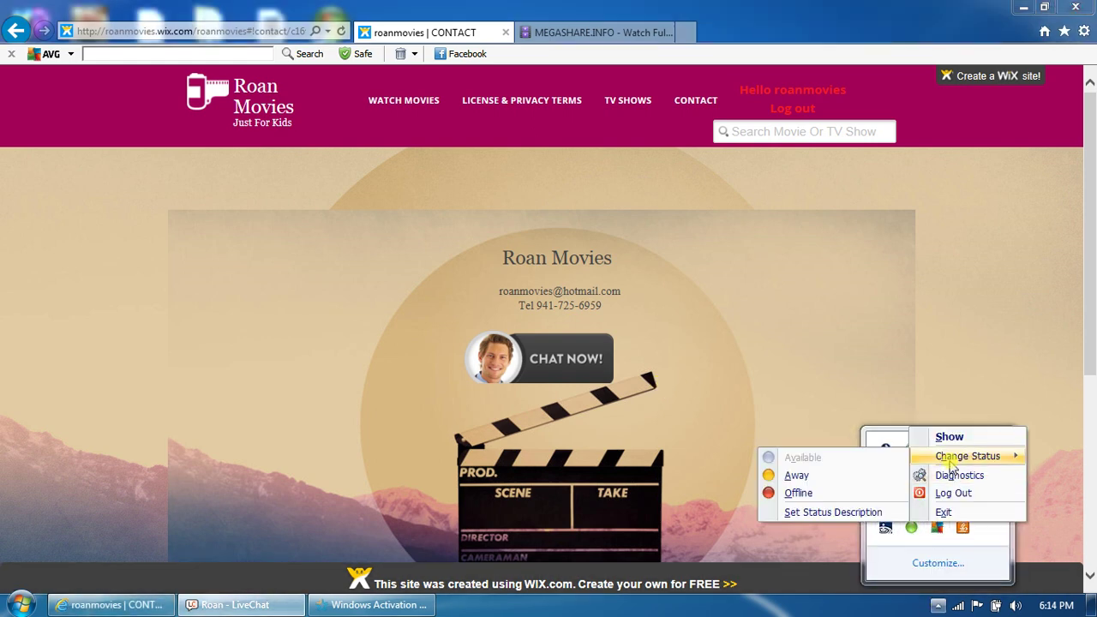
left_click(862, 491)
left_click(344, 29)
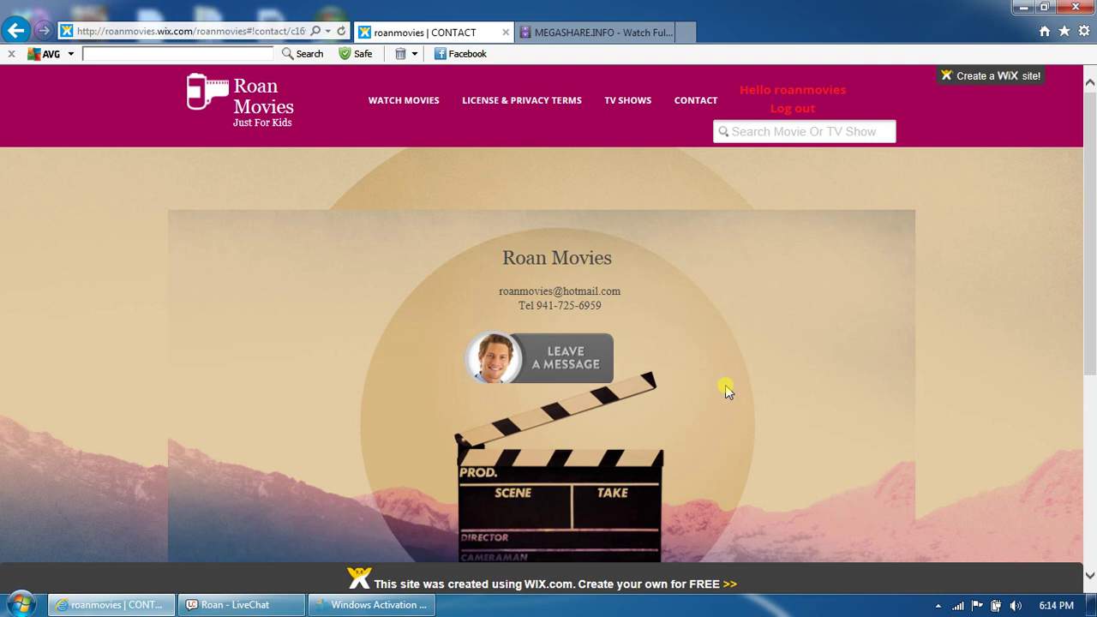
left_click(536, 366)
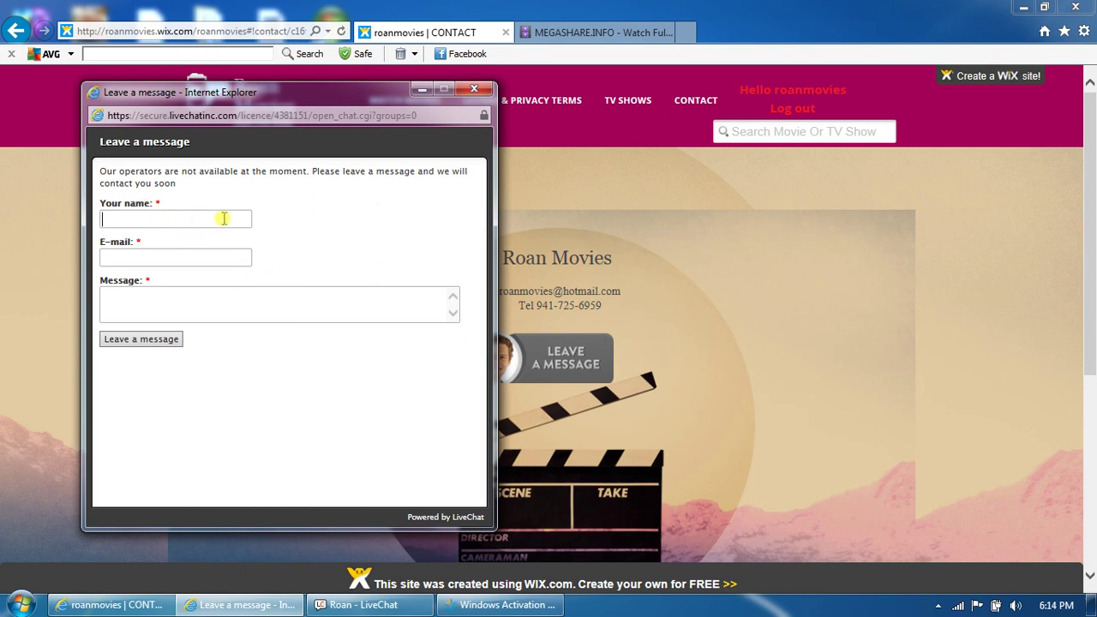
type("Example:mike")
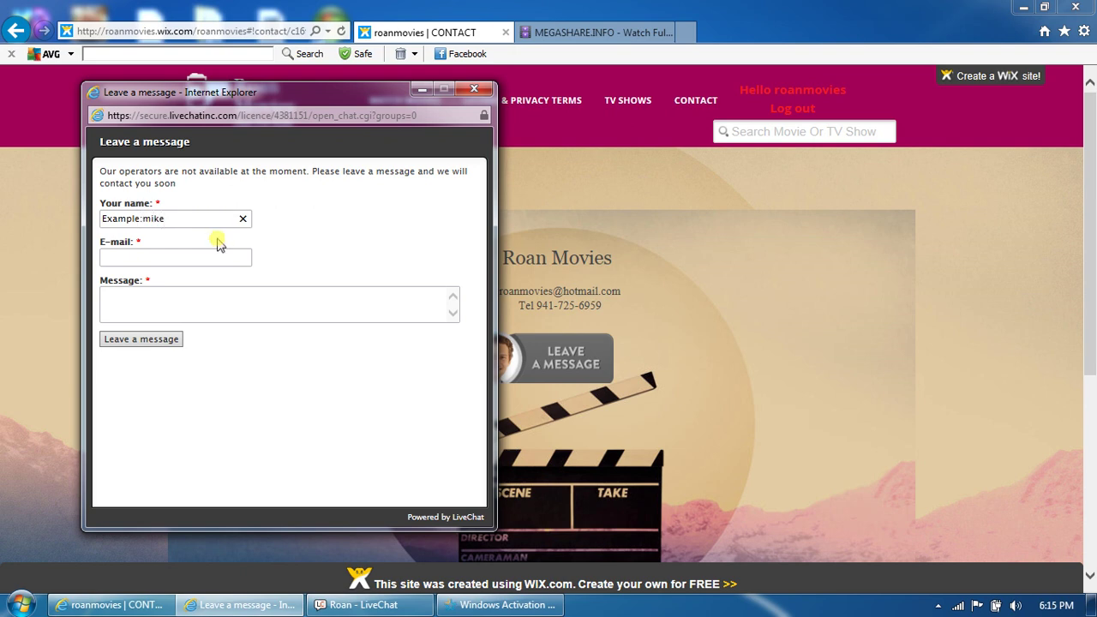
left_click(209, 255)
type("mike@")
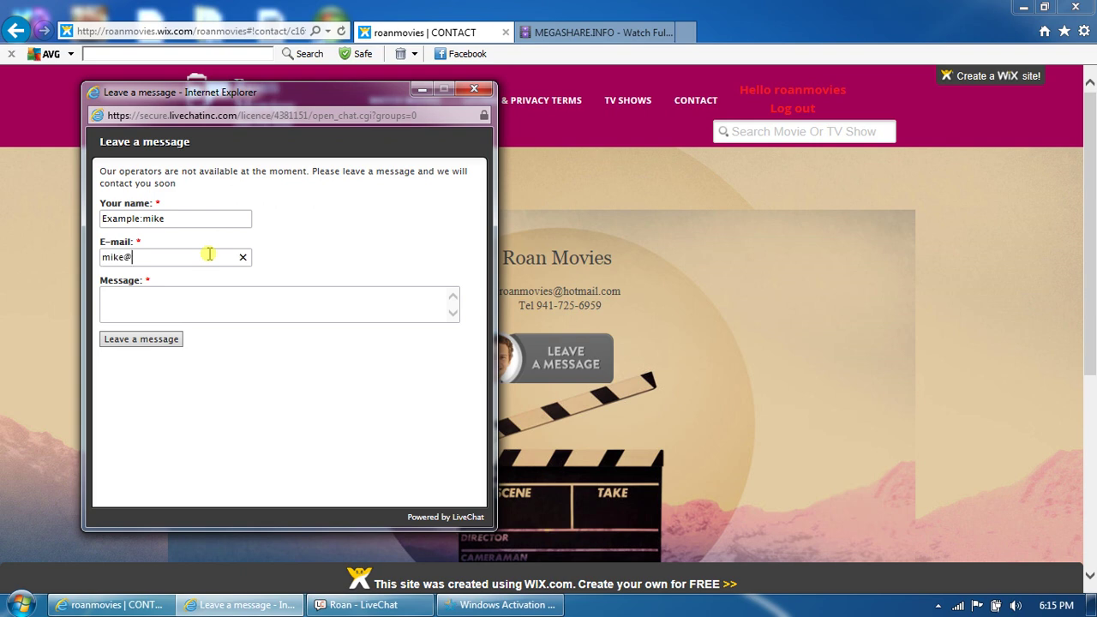
type("example.com")
left_click(215, 302)
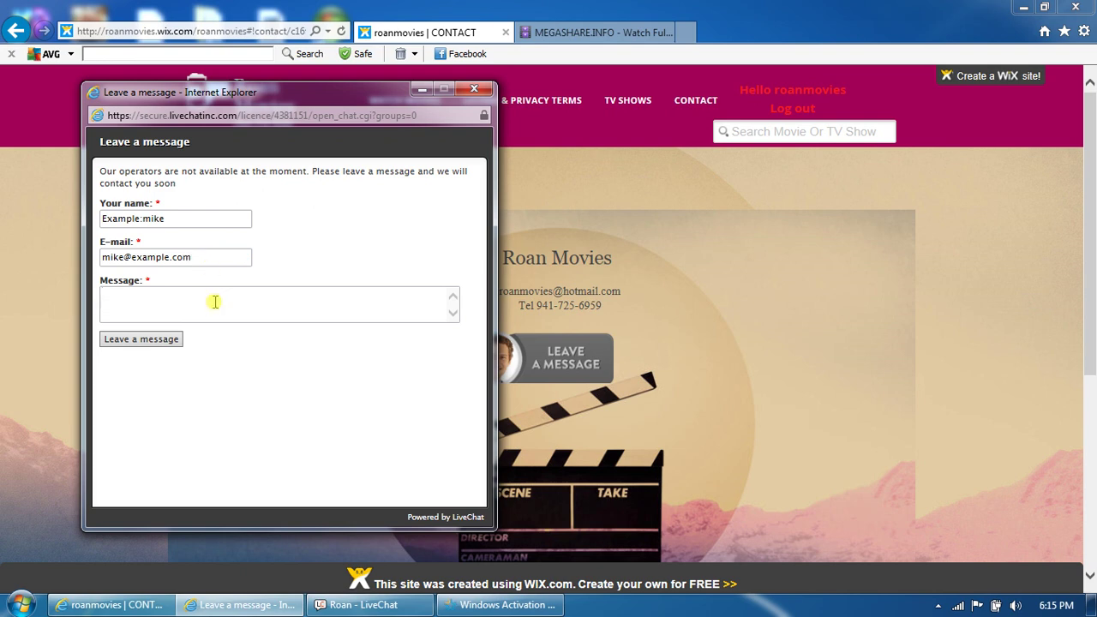
type("I Need Help")
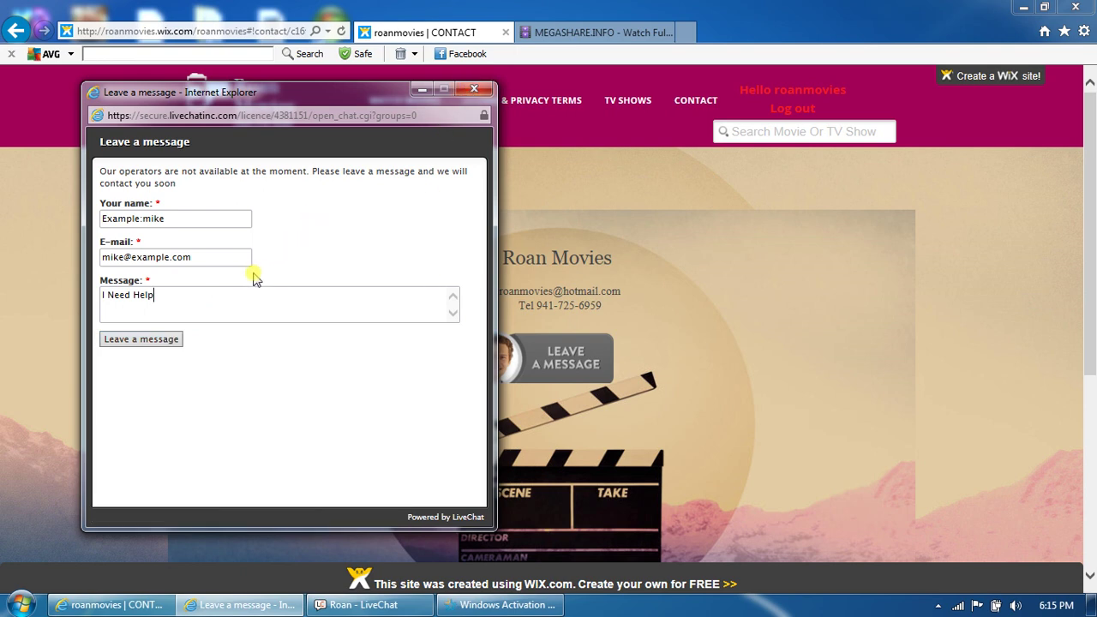
key("BackSpace")
key("BackSpace")
key("BackSpace")
key("BackSpace")
key("BackSpace")
key("BackSpace")
key("BackSpace")
key("BackSpace")
key("BackSpace")
key("BackSpace")
key("BackSpace")
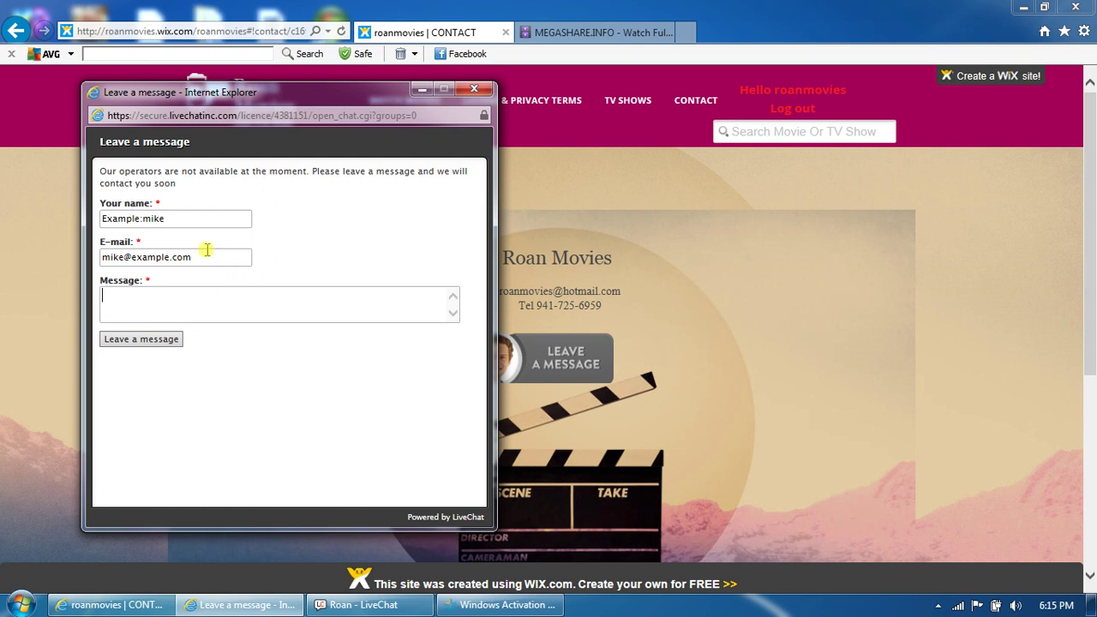
left_click_drag(205, 255, 81, 275)
key("BackSpace")
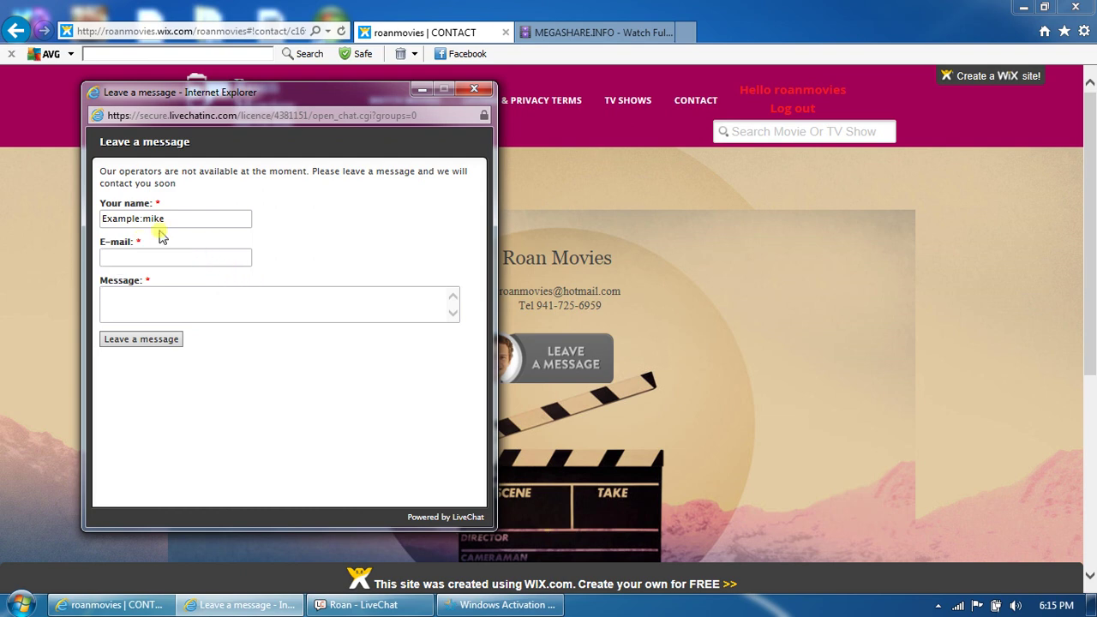
left_click_drag(171, 218, 49, 246)
key("BackSpace")
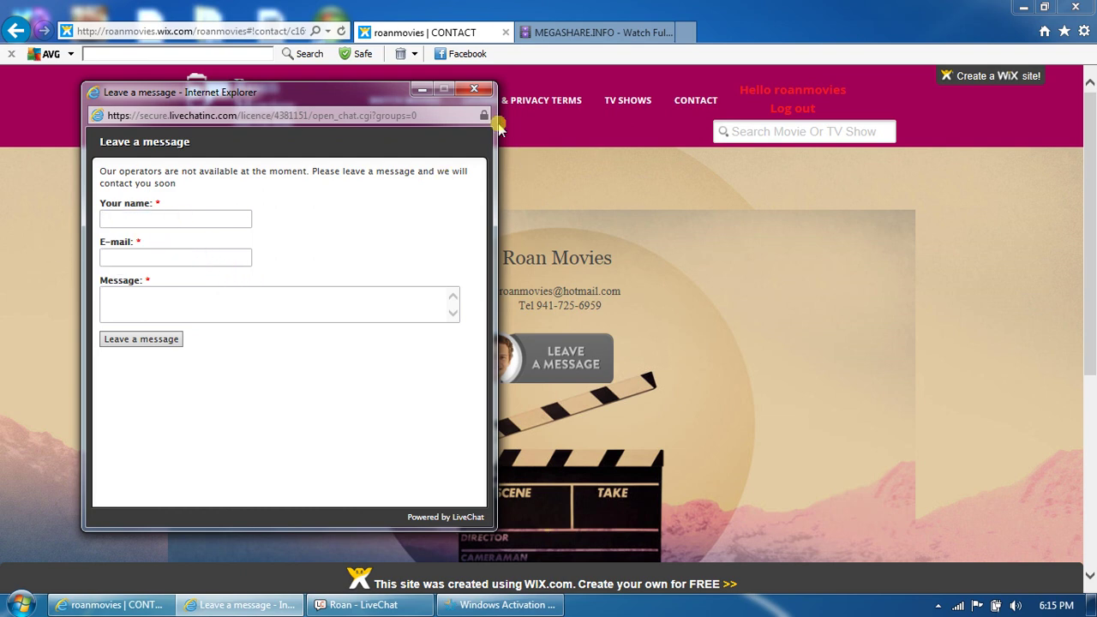
left_click(481, 89)
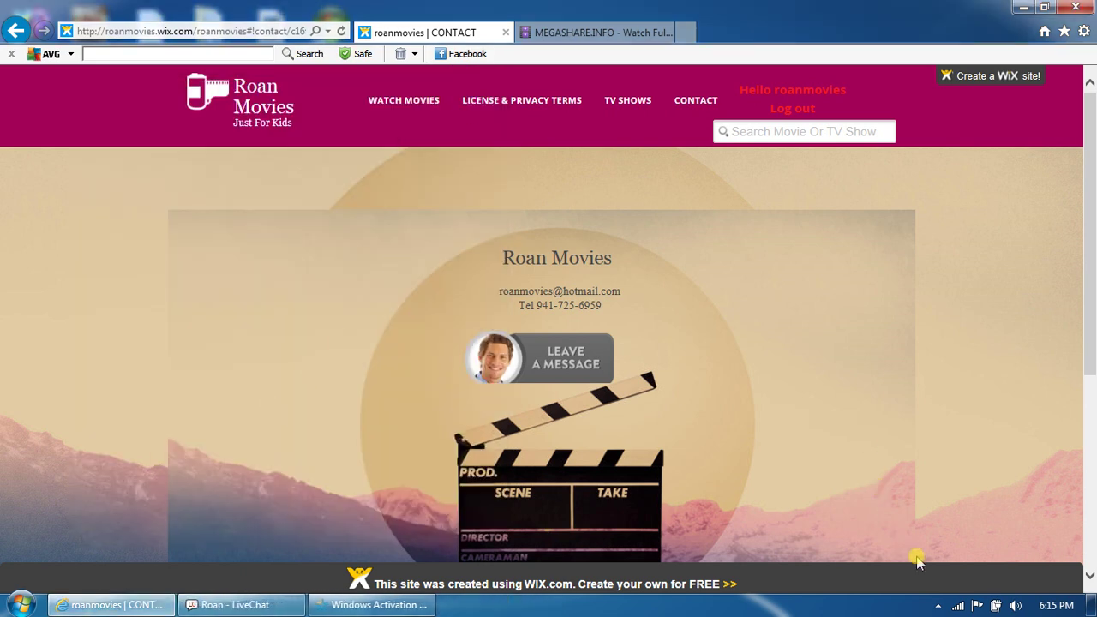
Step: Set the LiveChat operator status back to Available and reload the contact page
left_click(937, 605)
right_click(910, 527)
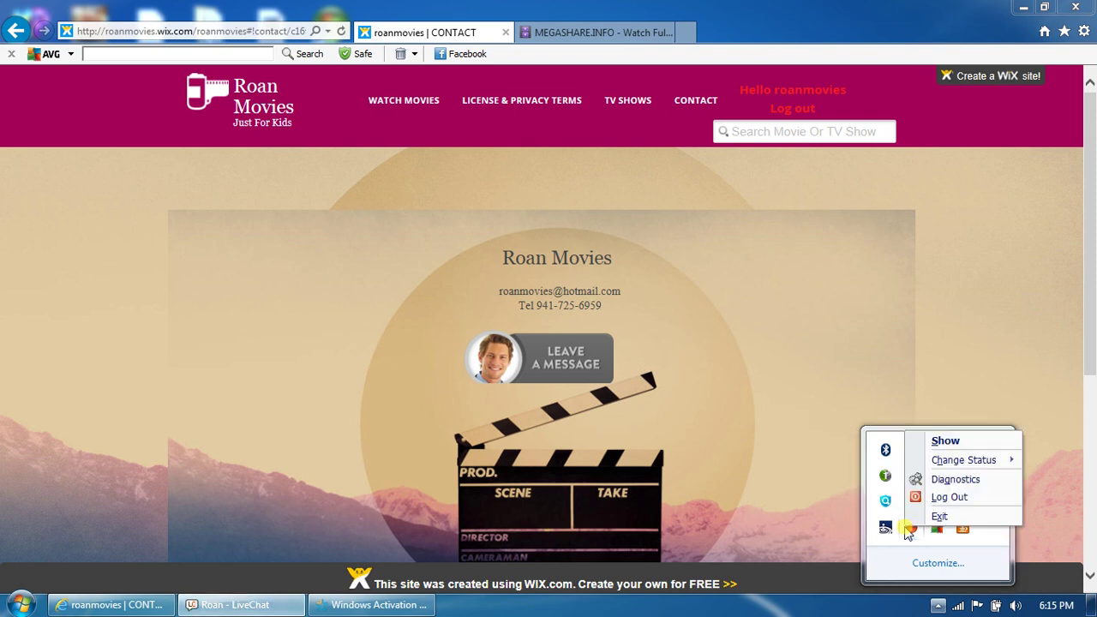
mouse_move(949, 462)
left_click(859, 463)
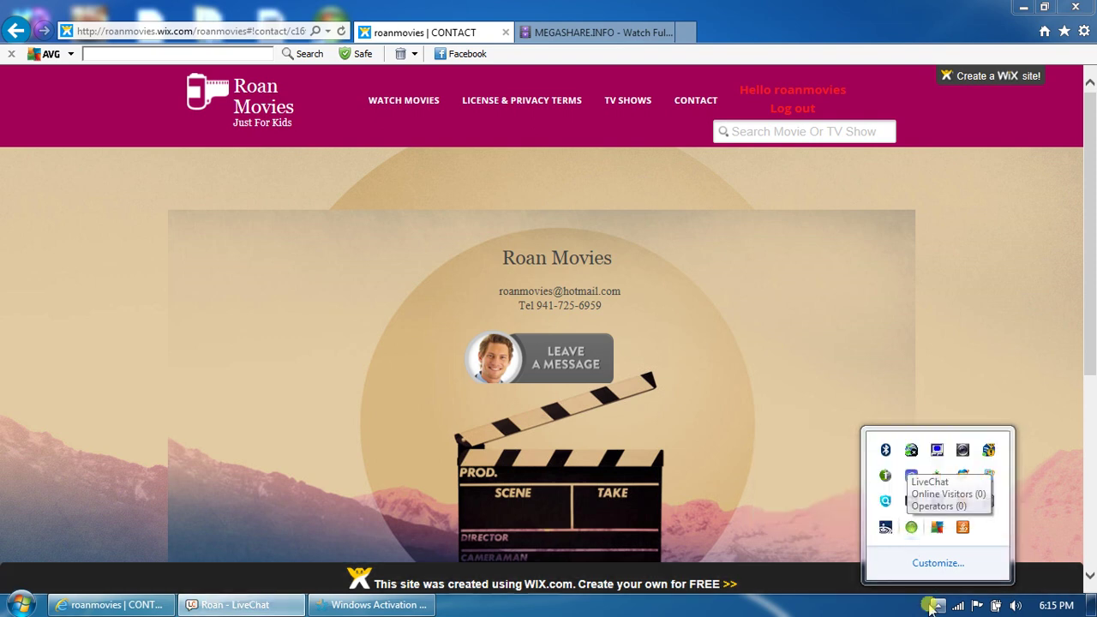
left_click(341, 31)
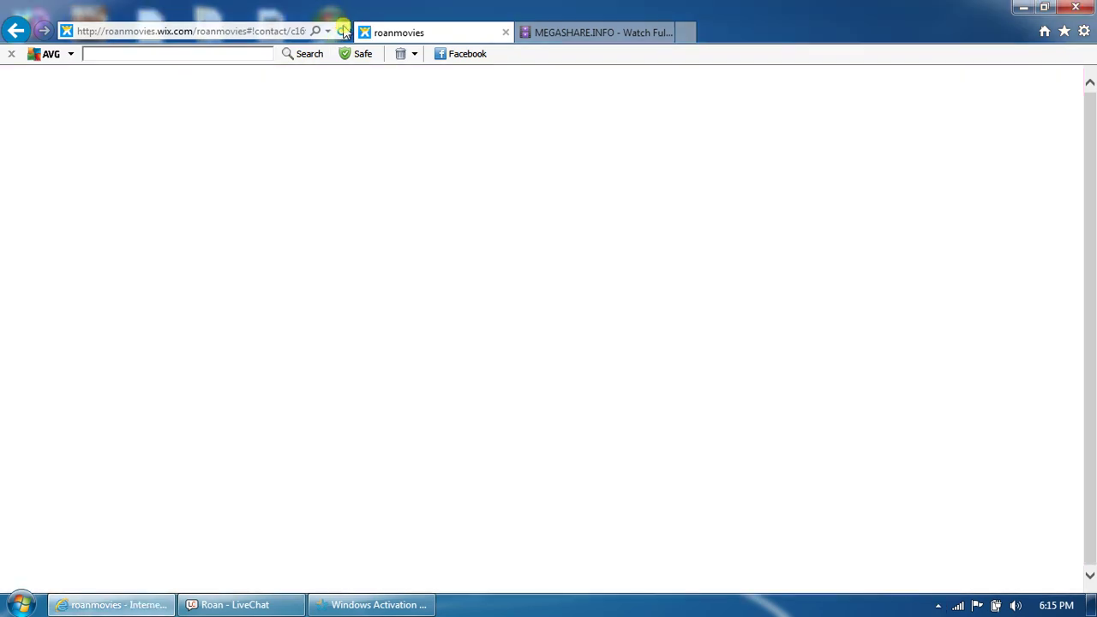